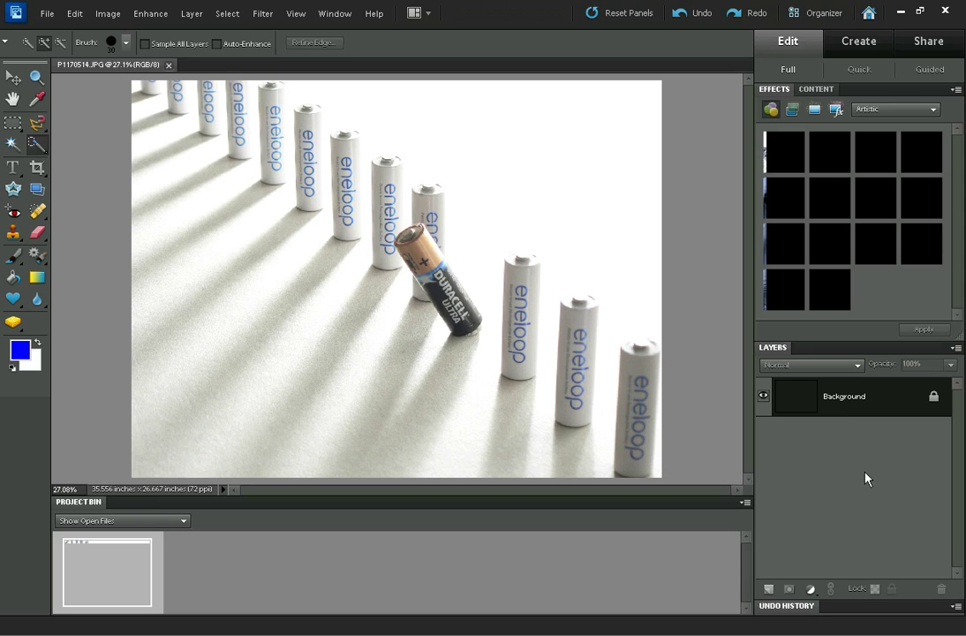
pyautogui.hotkey('ctrl', 'j')
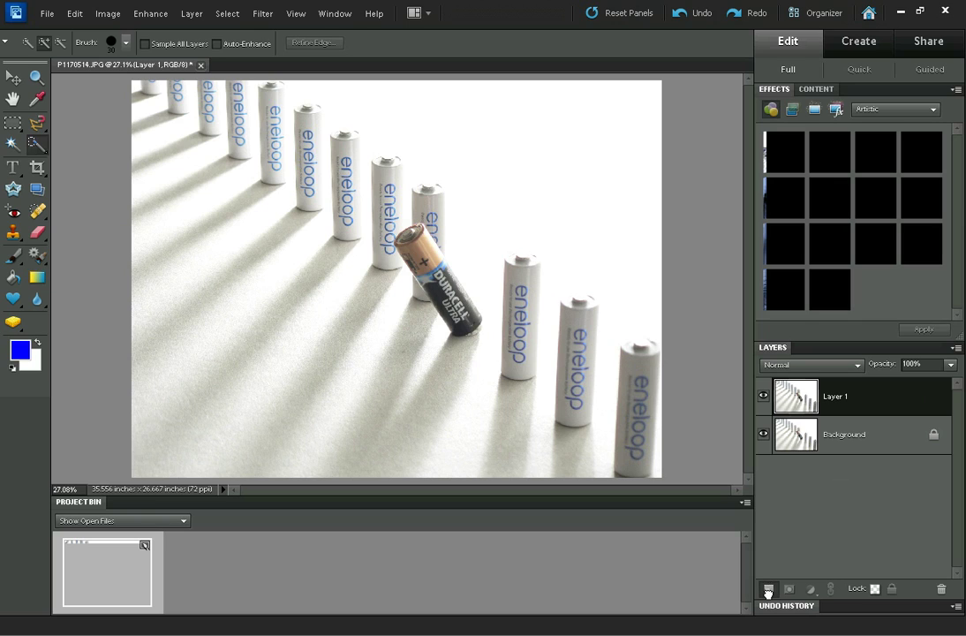
pyautogui.click(876, 445)
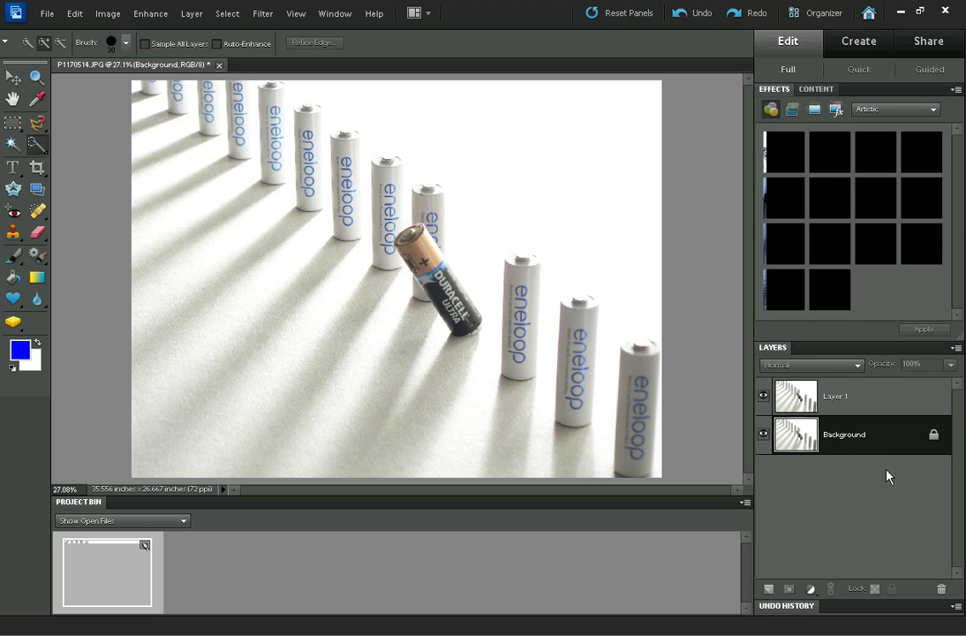
pyautogui.click(859, 405)
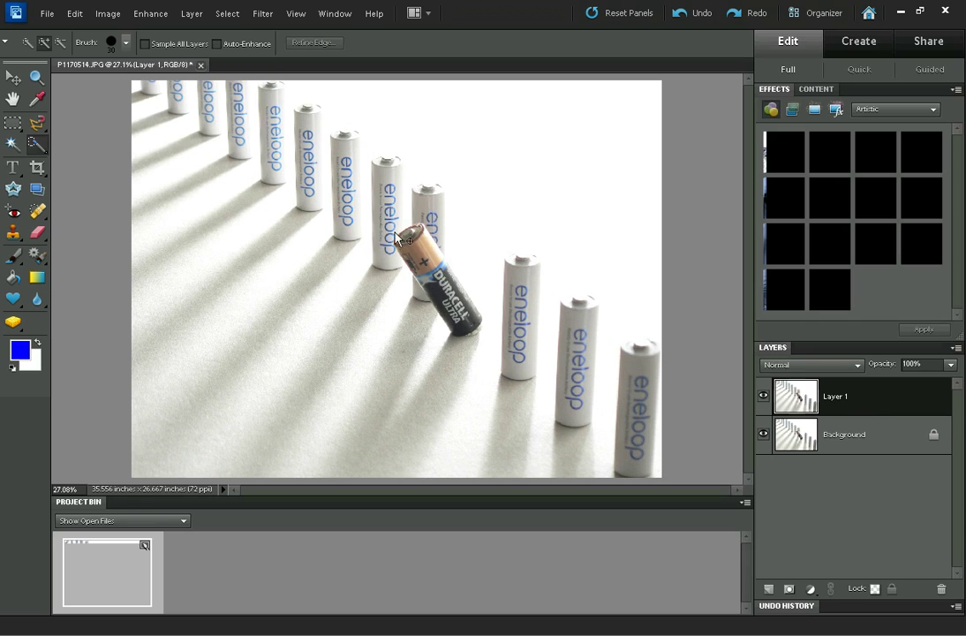
# Apply a Gaussian Blur with a radius of about 28 pixels to Layer 1.
pyautogui.click(264, 20)
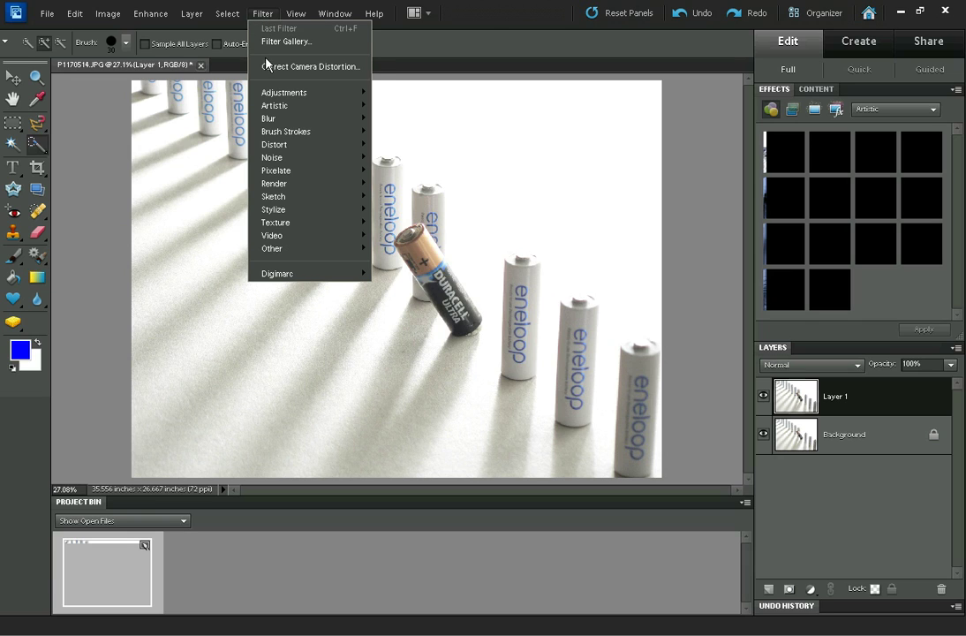
pyautogui.moveTo(291, 118)
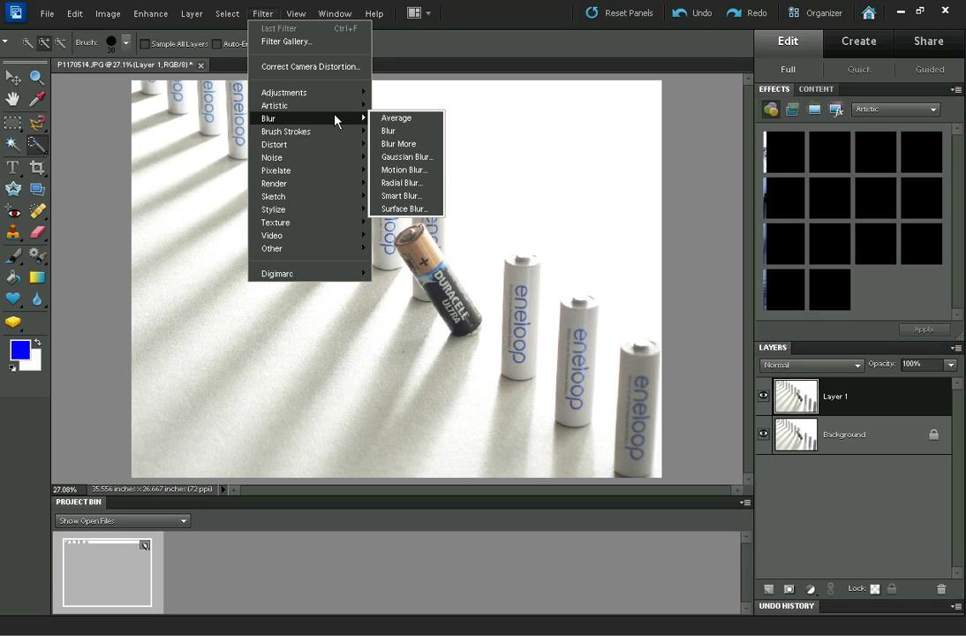
pyautogui.click(408, 156)
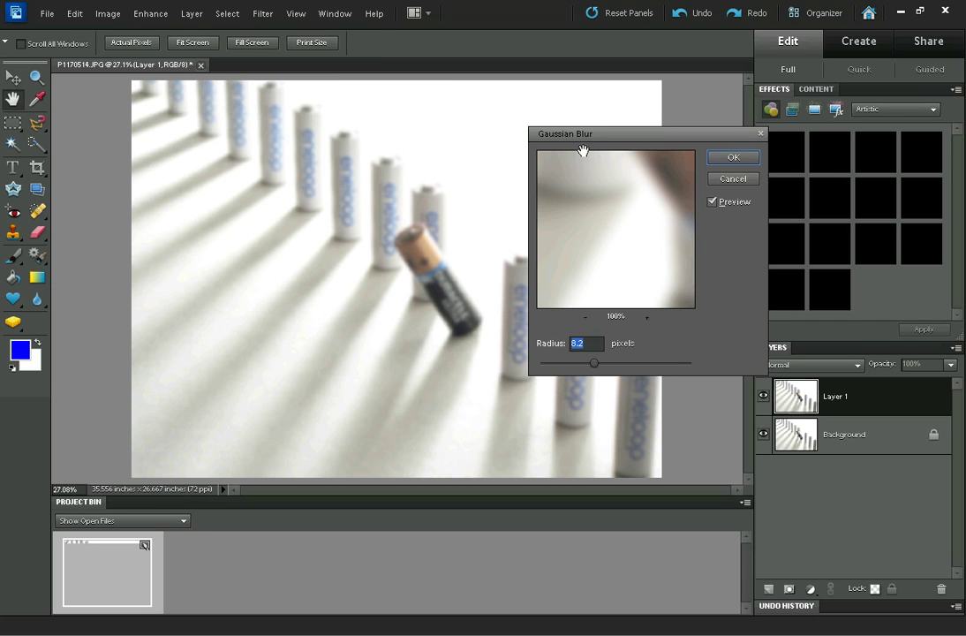
pyautogui.moveTo(585, 139); pyautogui.dragTo(810, 126)
pyautogui.moveTo(597, 363); pyautogui.dragTo(616, 363)
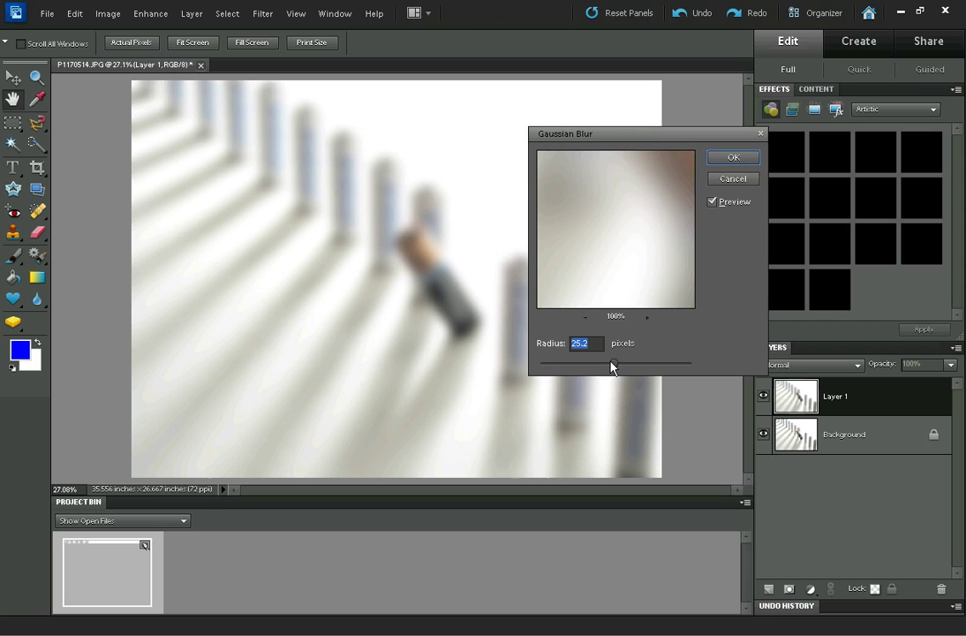
pyautogui.moveTo(616, 369); pyautogui.dragTo(617, 370)
pyautogui.click(737, 158)
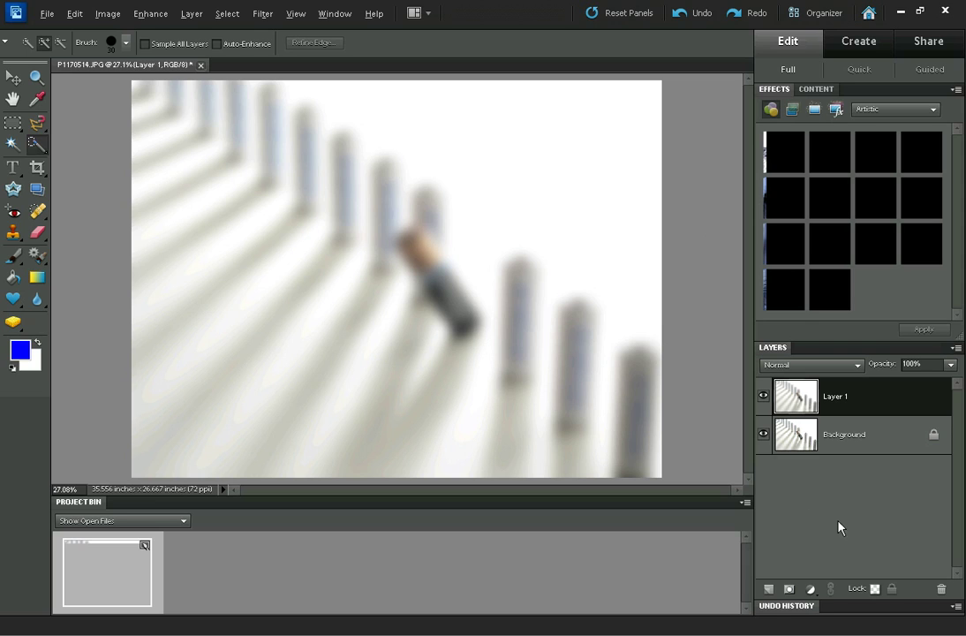
# Add a hide-all black layer mask to Layer 1, concealing the blur.
pyautogui.keyDown('alt'); pyautogui.click(791, 594); pyautogui.keyUp('alt')
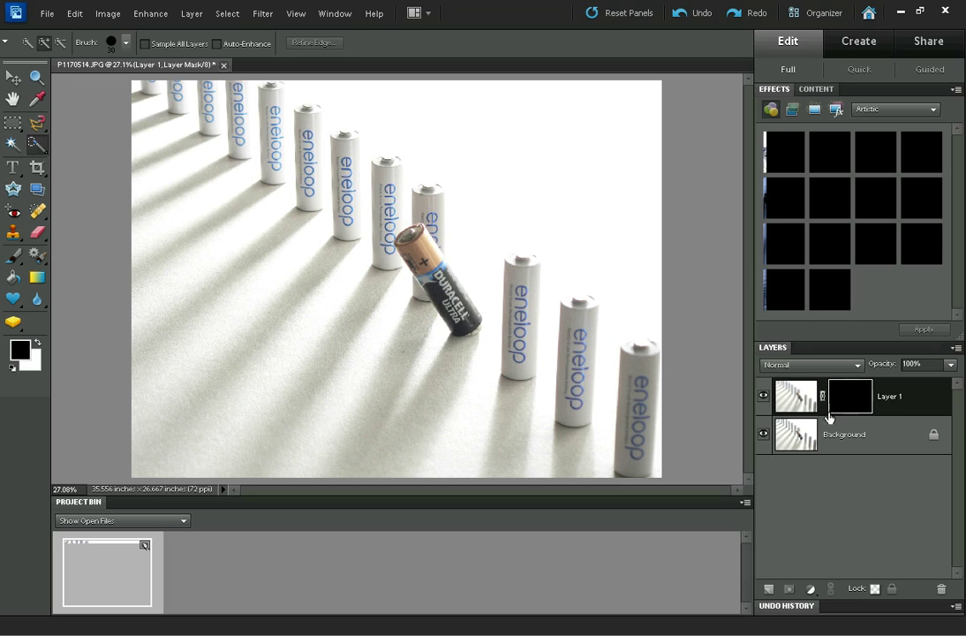
# Select the Gradient tool and make white the foreground and black the background colour.
pyautogui.click(37, 279)
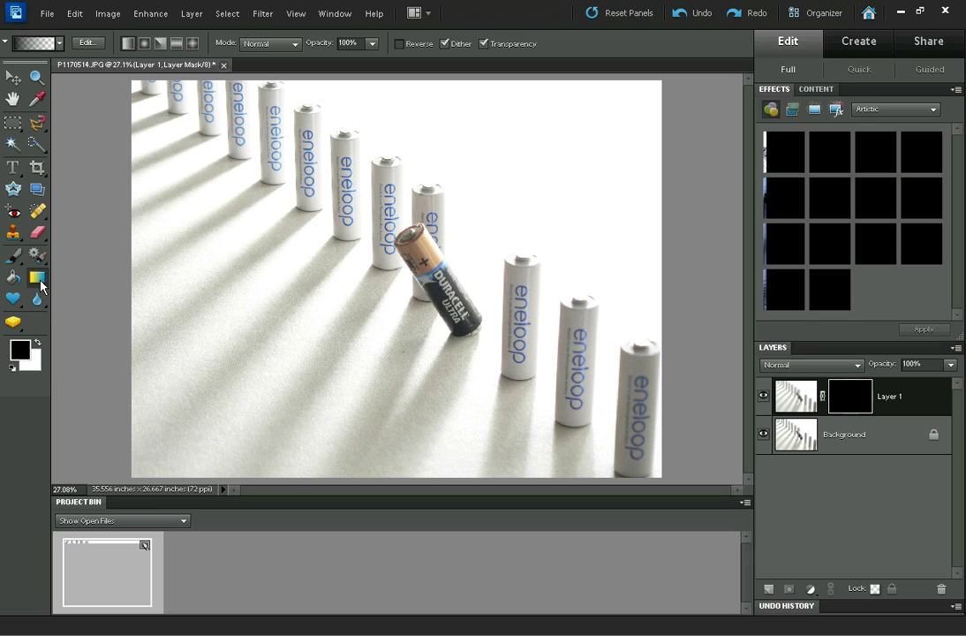
pyautogui.click(59, 44)
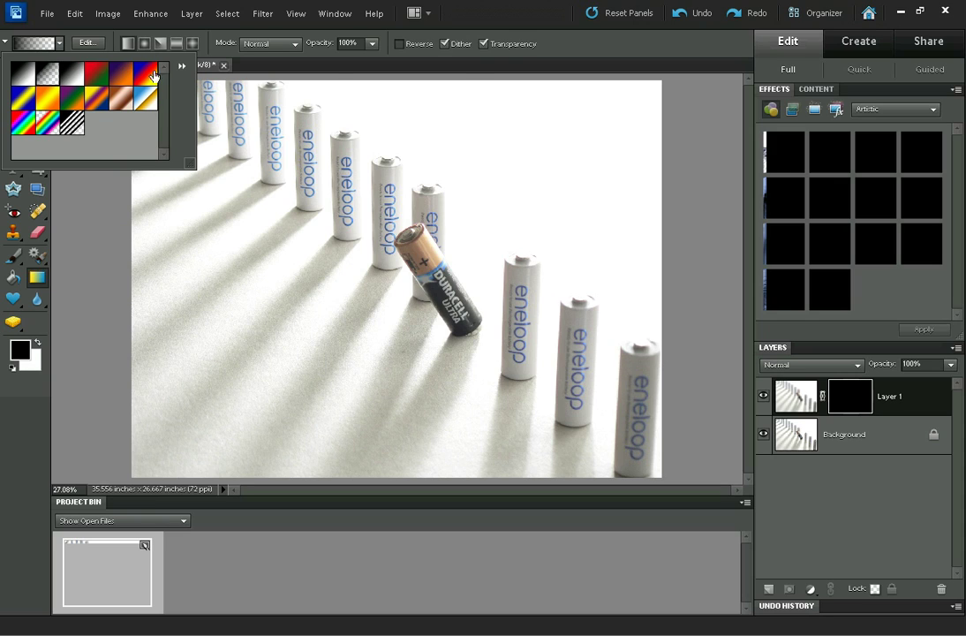
pyautogui.click(569, 58)
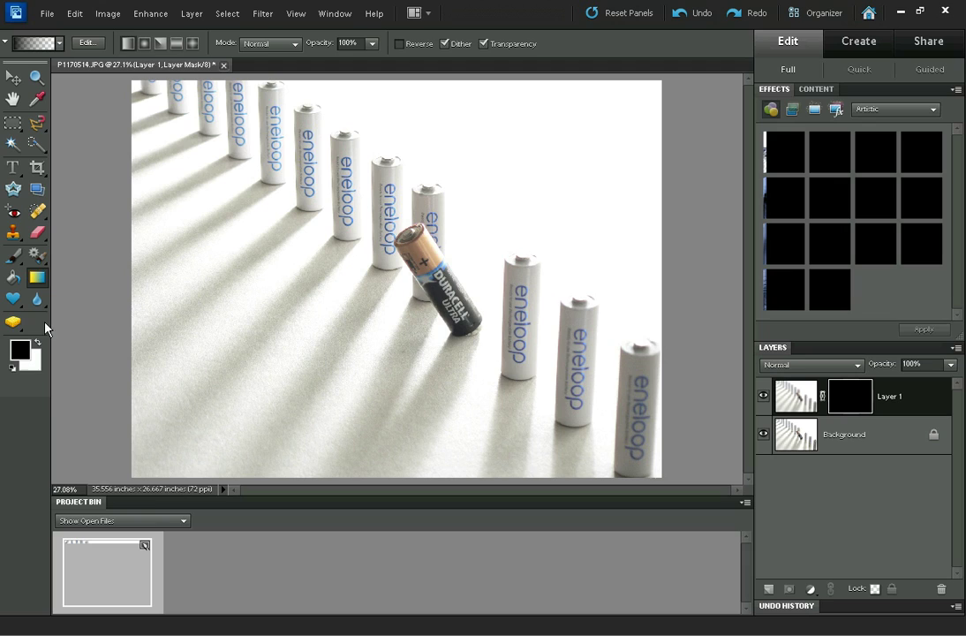
pyautogui.click(39, 343)
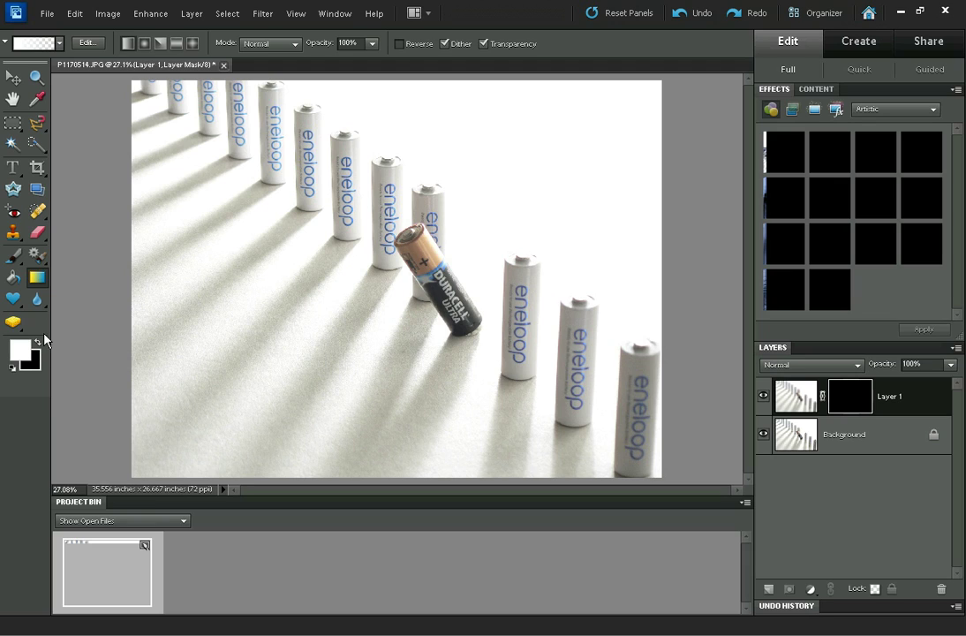
# Draw a diagonal mask gradient from the upper-left batteries toward the image centre.
pyautogui.press('x')
pyautogui.press('x')
pyautogui.press('x')
pyautogui.press('x')
pyautogui.moveTo(259, 187); pyautogui.dragTo(420, 316)
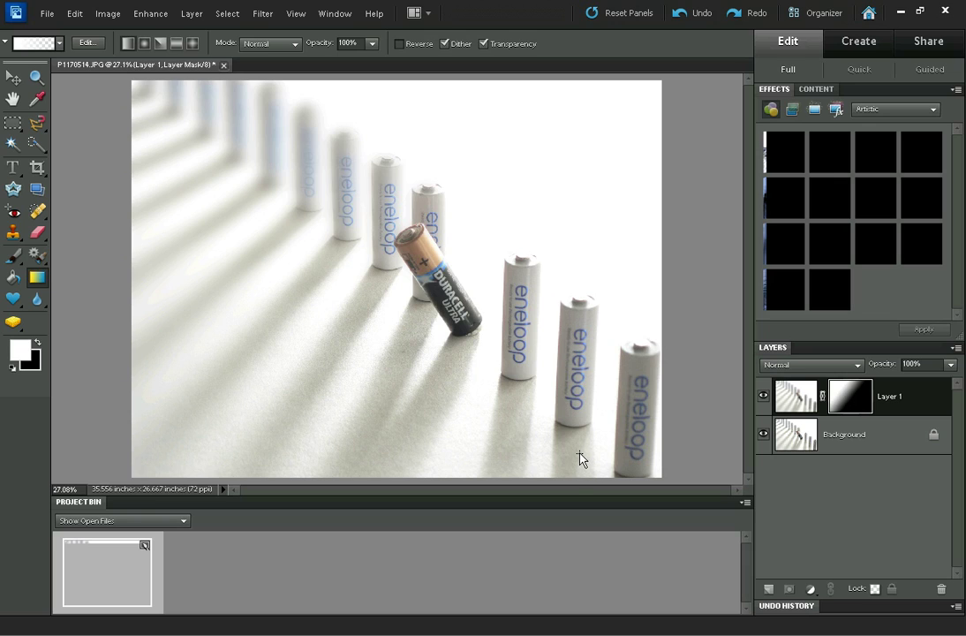
# Draw a second mask gradient from the bottom-right corner up-left toward the Duracell battery.
pyautogui.moveTo(579, 451); pyautogui.dragTo(476, 351)
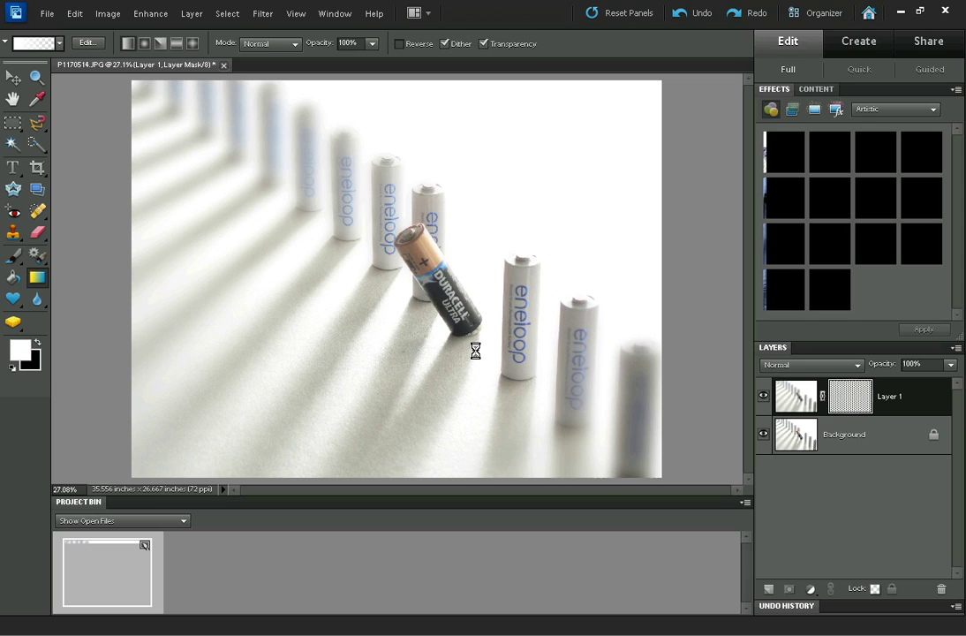